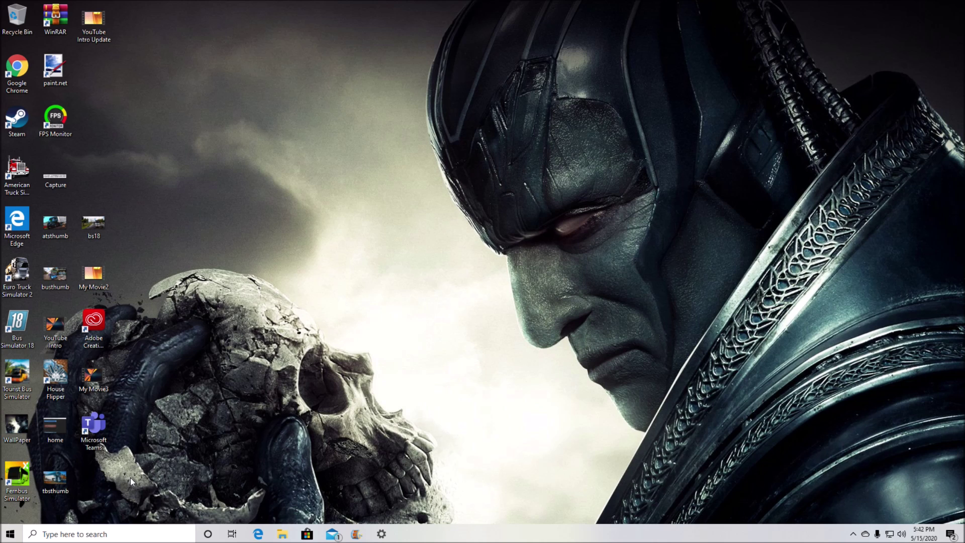
Launch Notepad from Windows search, then close the empty untitled window.
{"action": "left_click", "coordinate": [110, 535]}
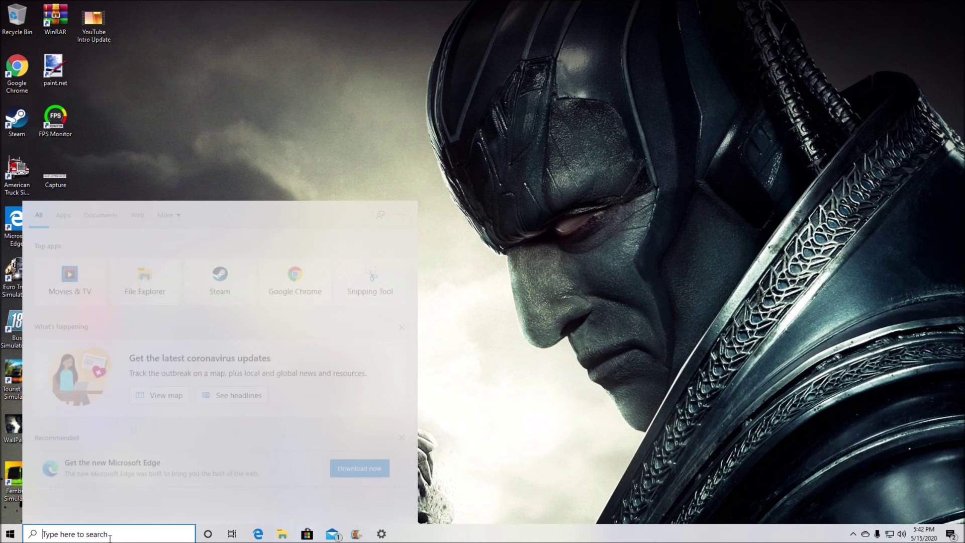
{"action": "type", "text": "NOTE"}
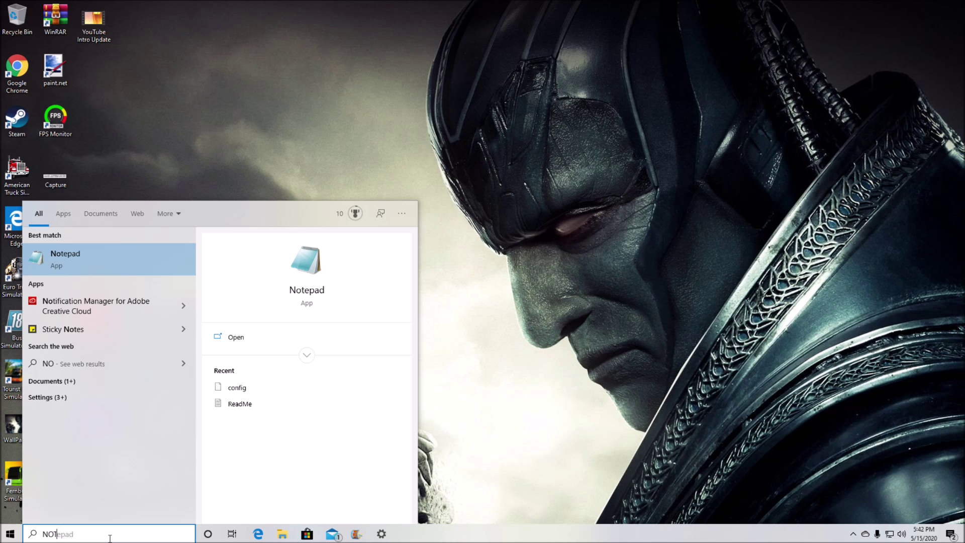
{"action": "left_click", "coordinate": [115, 272]}
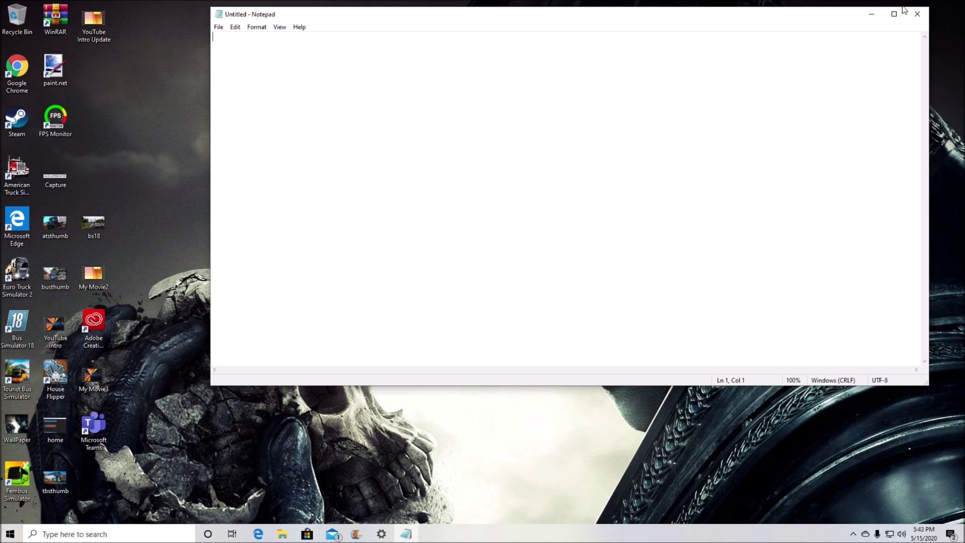
{"action": "left_click", "coordinate": [918, 14]}
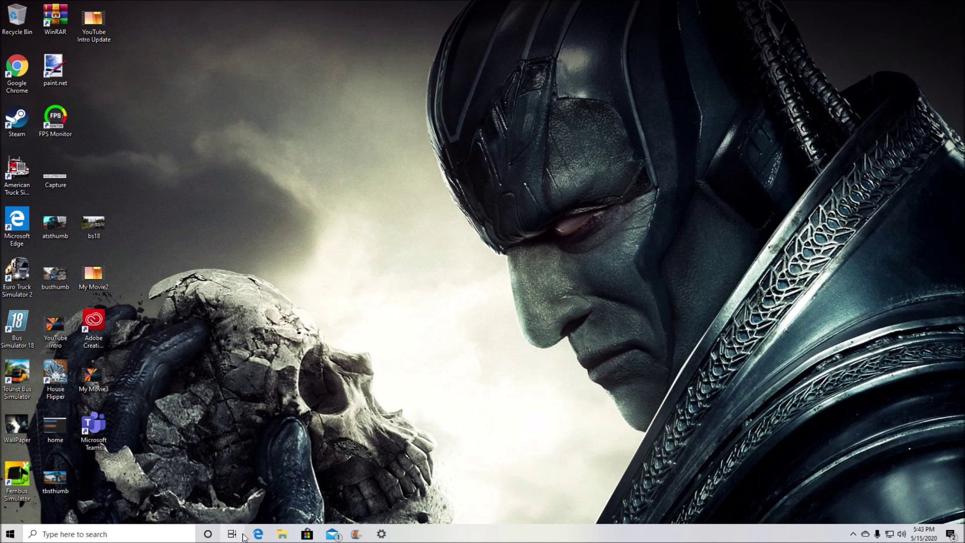
Open the config file from Documents > American Truck Simulator in File Explorer.
{"action": "left_click", "coordinate": [282, 536]}
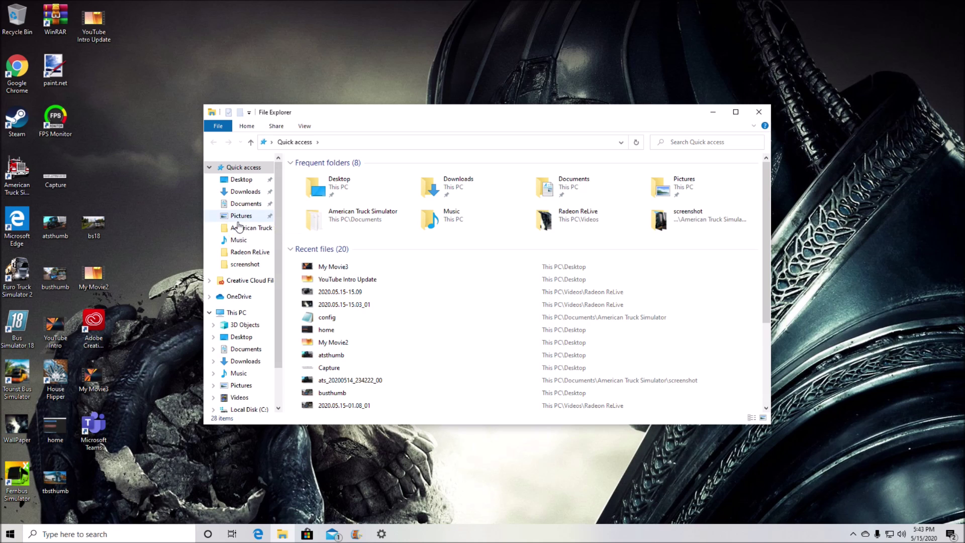
{"action": "left_click", "coordinate": [241, 349]}
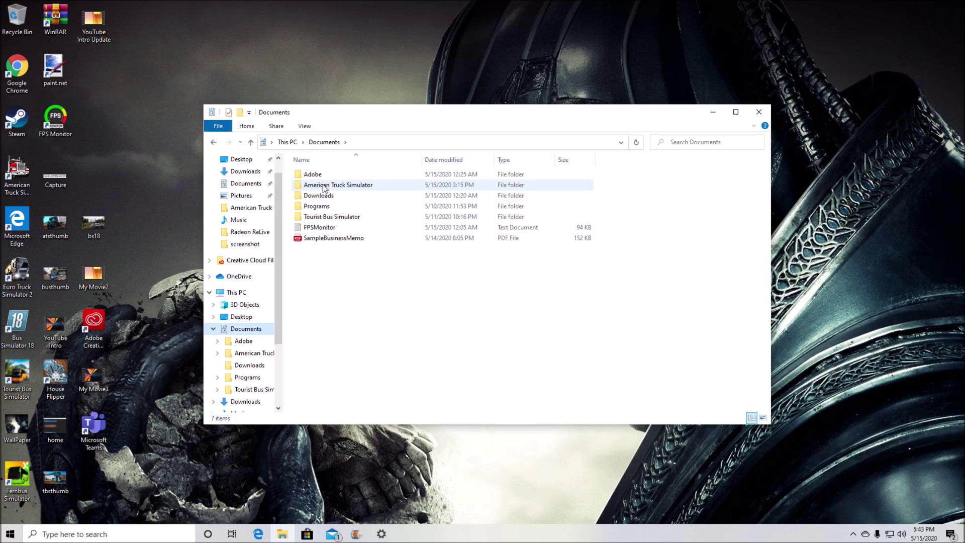
{"action": "double_click", "coordinate": [324, 185]}
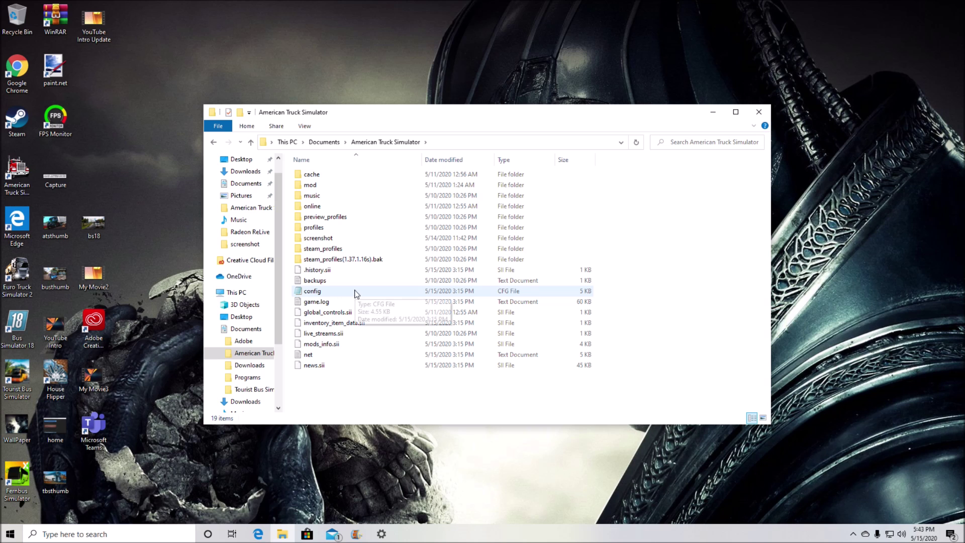
{"action": "double_click", "coordinate": [337, 293]}
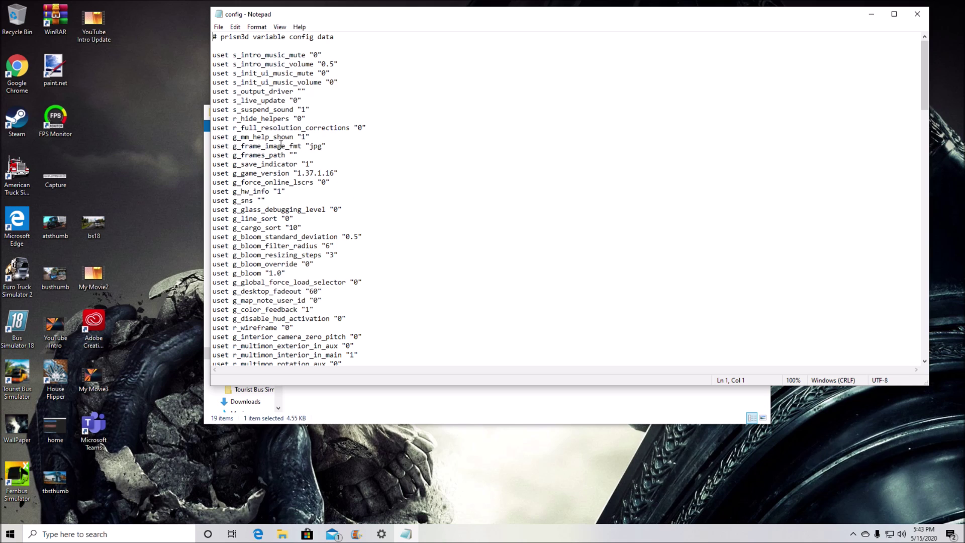
Scroll through the config's uset lines, such as r_mode_width "1920" and r_fullscreen "1".
{"action": "scroll", "coordinate": [293, 82], "scroll_direction": "down", "scroll_amount": 1}
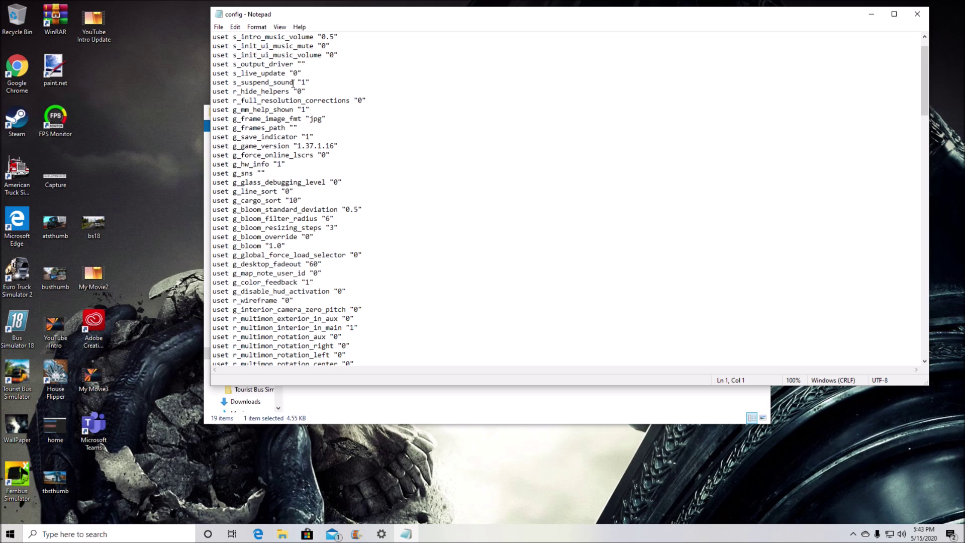
{"action": "scroll", "coordinate": [273, 139], "scroll_direction": "up", "scroll_amount": 1}
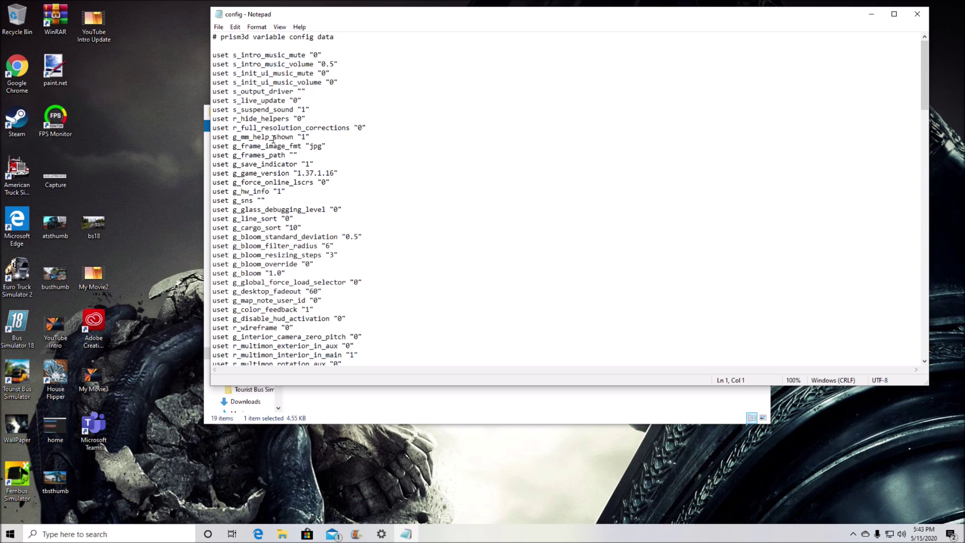
{"action": "scroll", "coordinate": [273, 141], "scroll_direction": "down", "scroll_amount": 2}
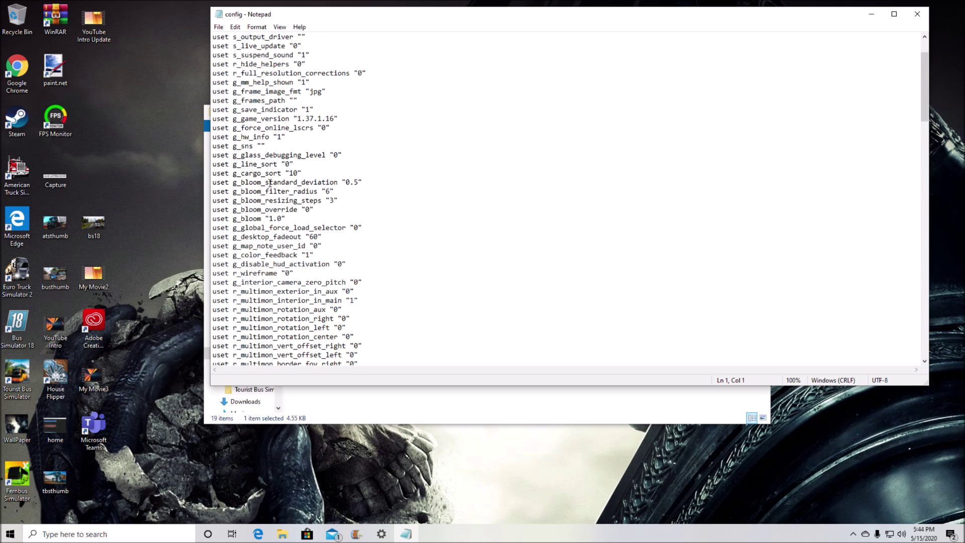
{"action": "scroll", "coordinate": [271, 183], "scroll_direction": "down", "scroll_amount": 2}
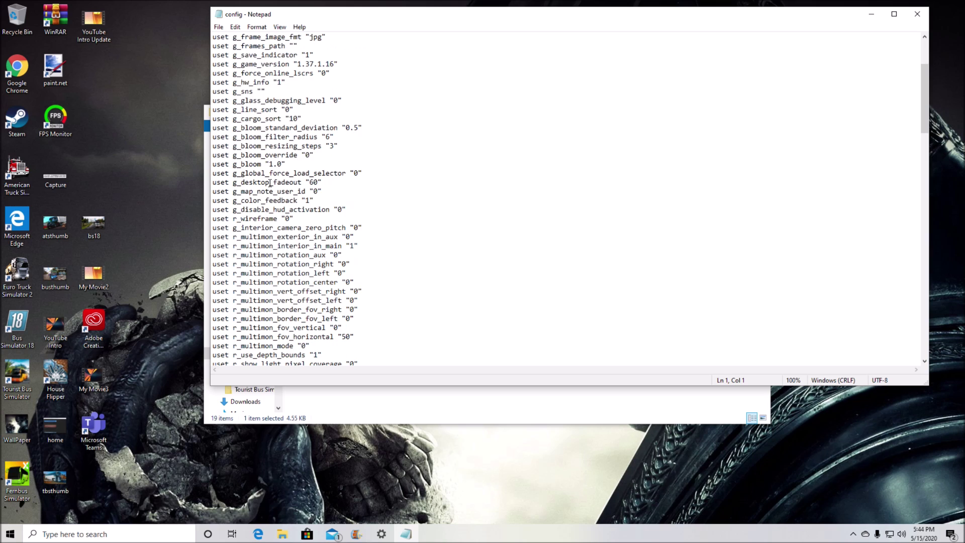
{"action": "scroll", "coordinate": [271, 183], "scroll_direction": "down", "scroll_amount": 4}
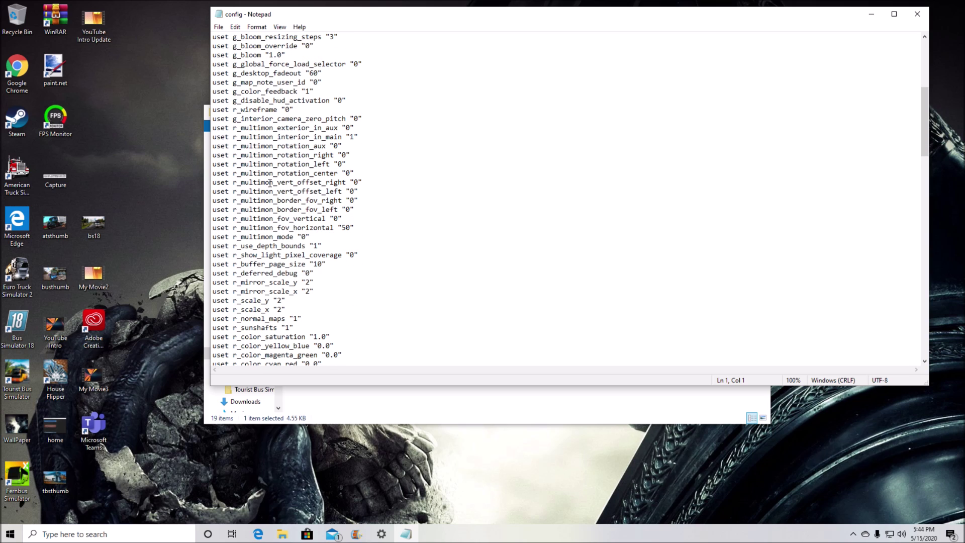
{"action": "scroll", "coordinate": [271, 183], "scroll_direction": "down", "scroll_amount": 1}
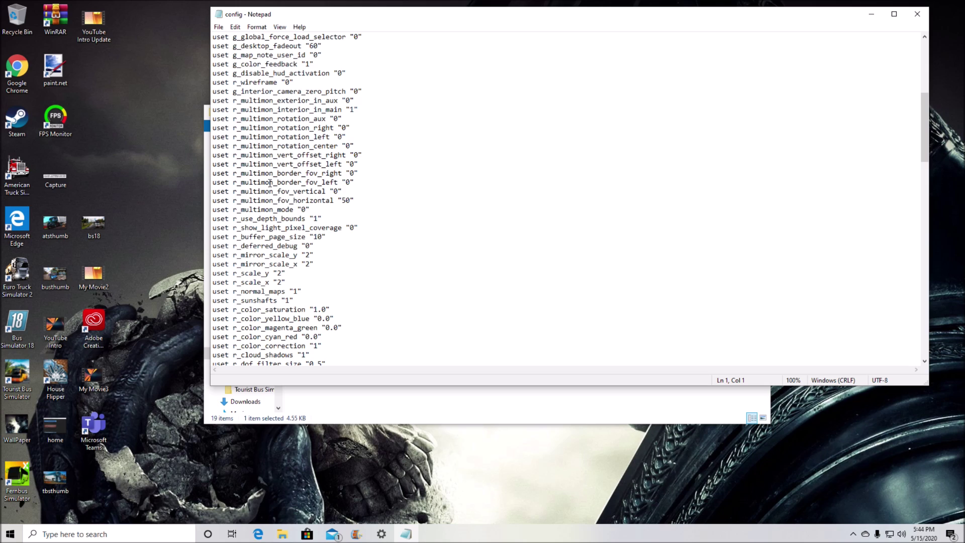
{"action": "scroll", "coordinate": [271, 183], "scroll_direction": "down", "scroll_amount": 4}
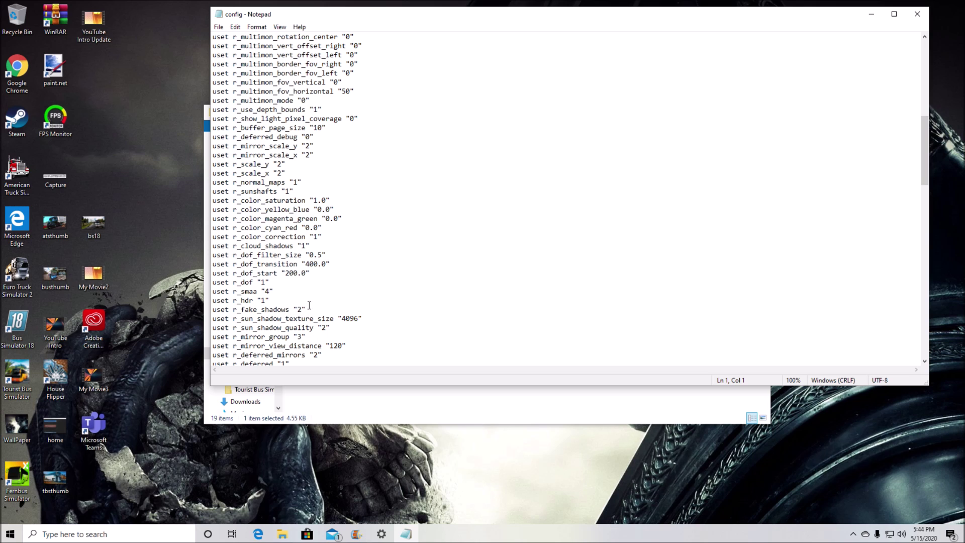
{"action": "scroll", "coordinate": [300, 302], "scroll_direction": "down", "scroll_amount": 3}
{"action": "scroll", "coordinate": [298, 301], "scroll_direction": "down", "scroll_amount": 5}
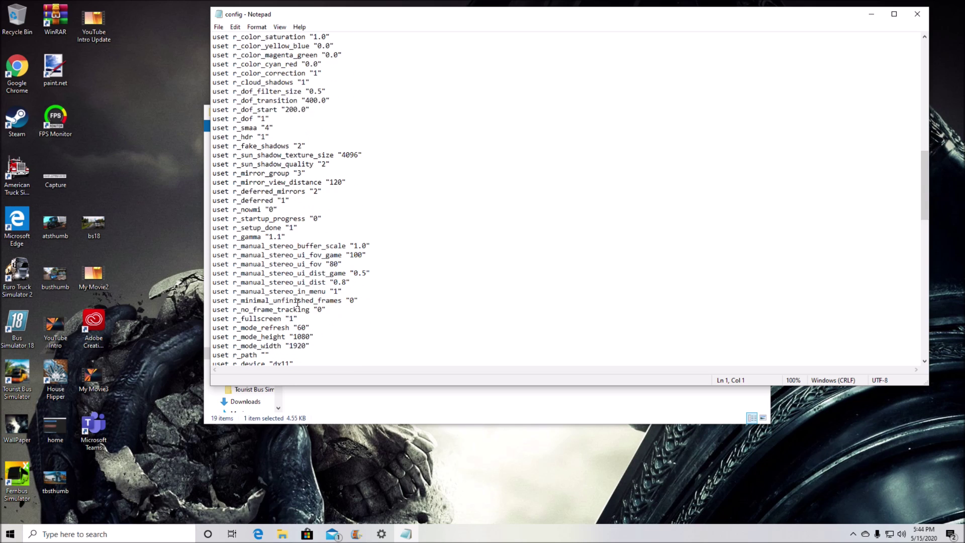
{"action": "scroll", "coordinate": [296, 303], "scroll_direction": "down", "scroll_amount": 1}
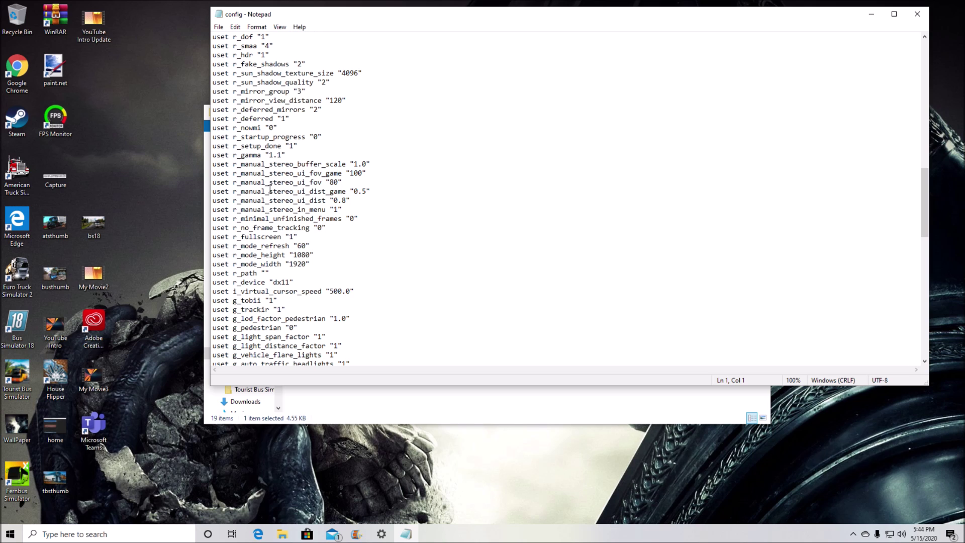
{"action": "scroll", "coordinate": [270, 185], "scroll_direction": "up", "scroll_amount": 10}
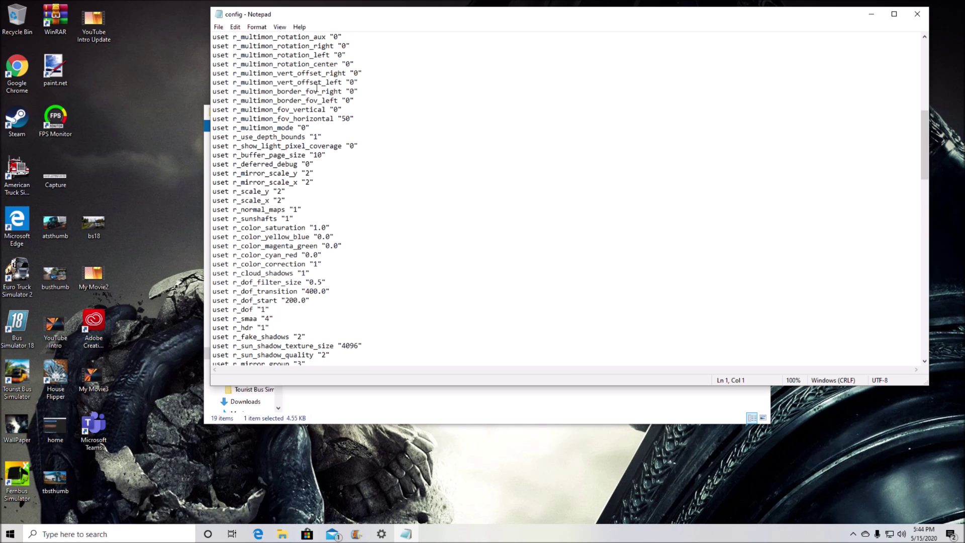
{"action": "left_click", "coordinate": [235, 28]}
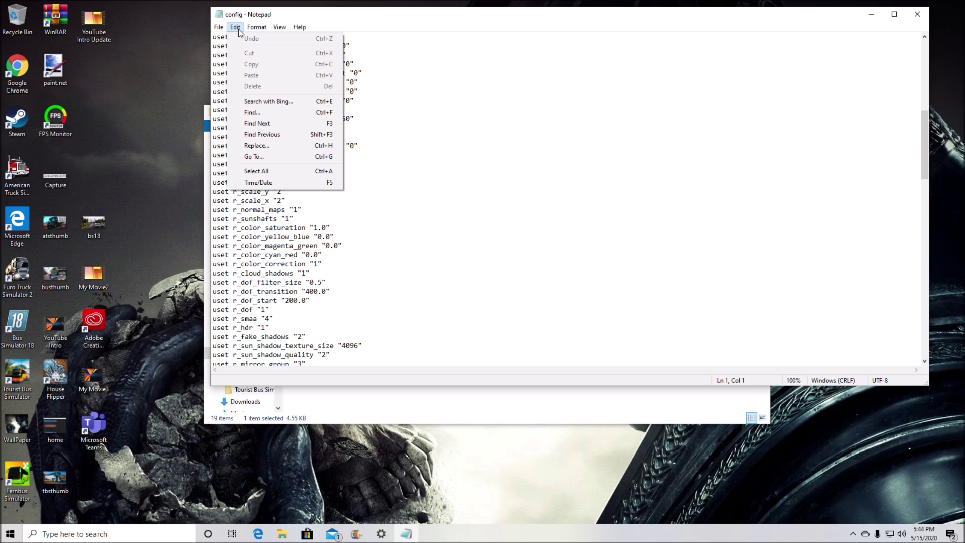
Find the g_developer line by searching for g_DEV.
{"action": "left_click", "coordinate": [321, 114]}
{"action": "left_click", "coordinate": [300, 117]}
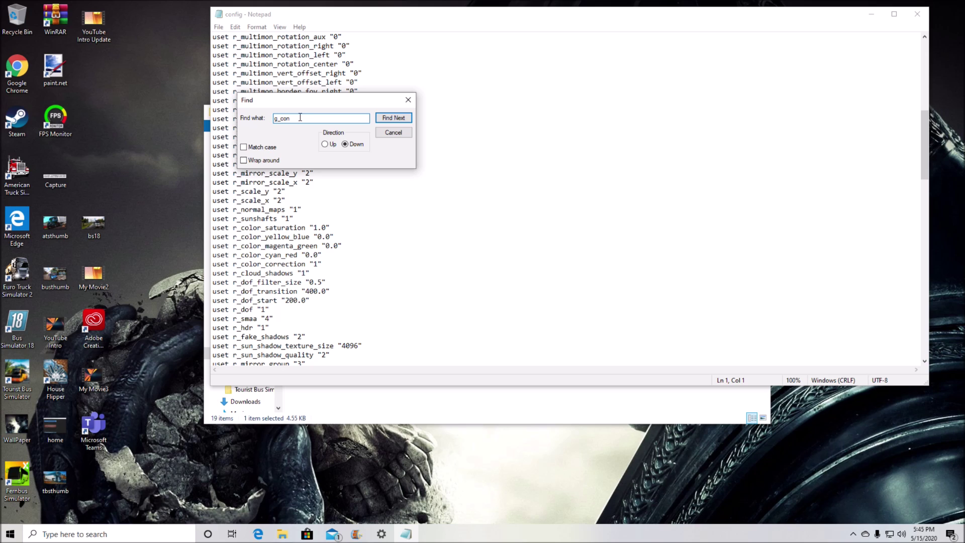
{"action": "key", "text": "BackSpace"}
{"action": "key", "text": "BackSpace"}
{"action": "type", "text": "DE"}
{"action": "key", "text": "Return"}
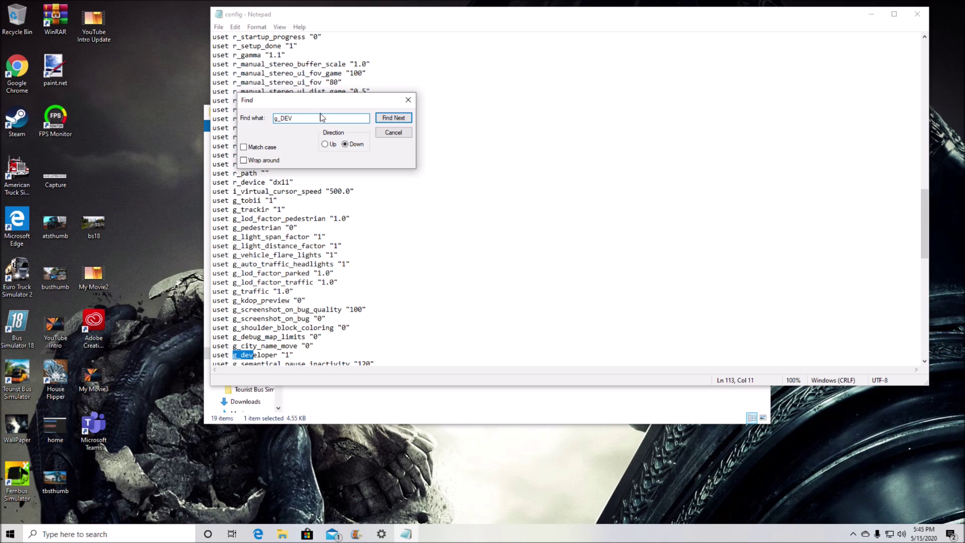
Change the search to g_CON to locate the g_console "1" line.
{"action": "key", "text": "BackSpace"}
{"action": "key", "text": "BackSpace"}
{"action": "key", "text": "BackSpace"}
{"action": "type", "text": "CON"}
{"action": "key", "text": "Return"}
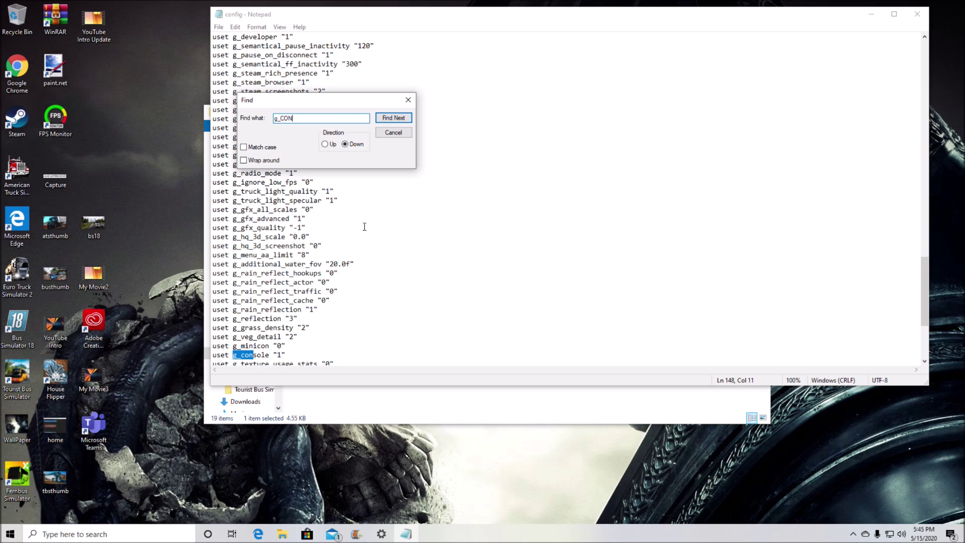
Save the config file with developer and console set to "1", then close Notepad.
{"action": "left_click", "coordinate": [408, 100]}
{"action": "left_click", "coordinate": [219, 28]}
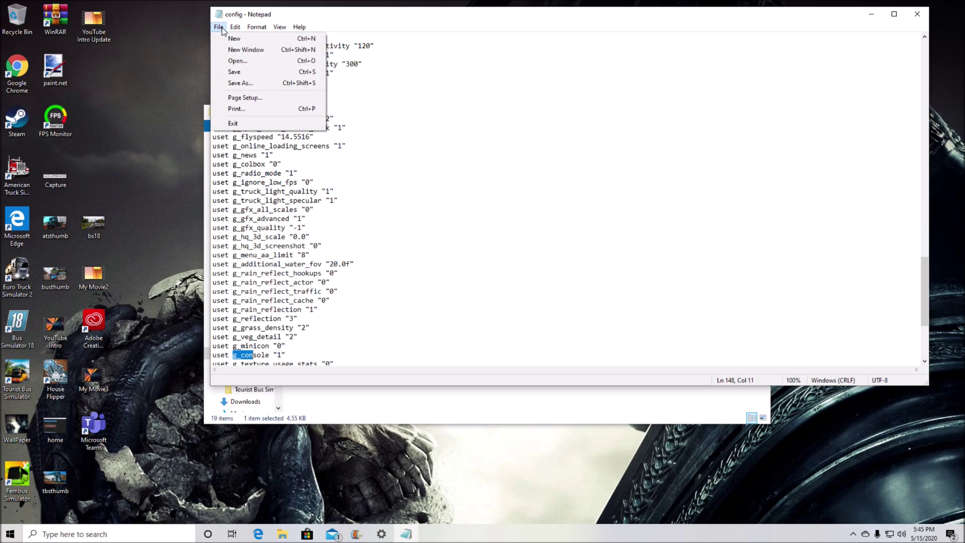
{"action": "left_click", "coordinate": [238, 73]}
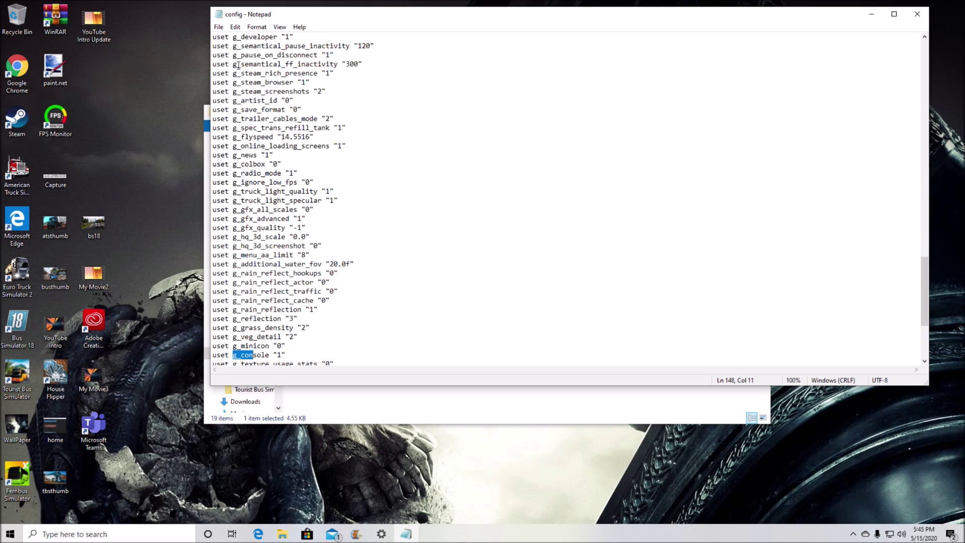
{"action": "left_click", "coordinate": [219, 27]}
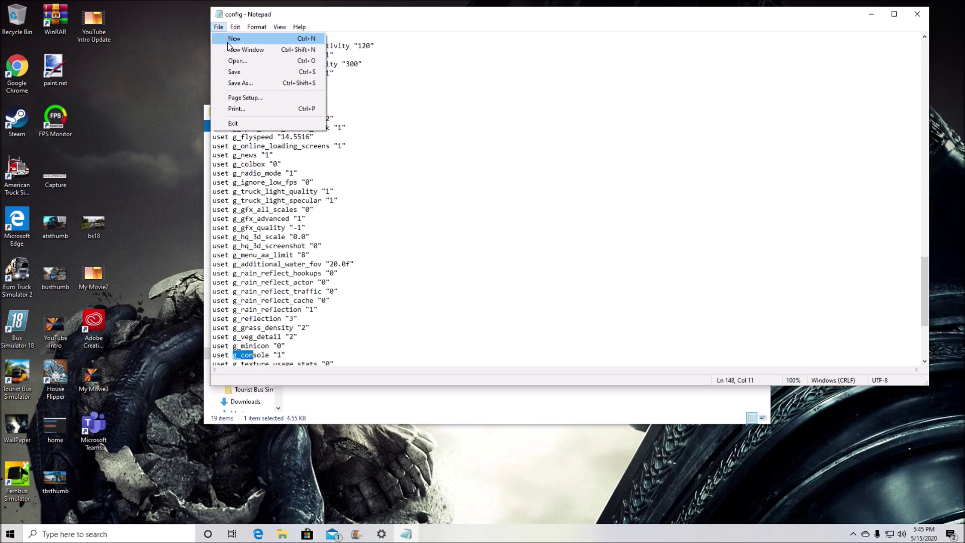
{"action": "left_click", "coordinate": [238, 71]}
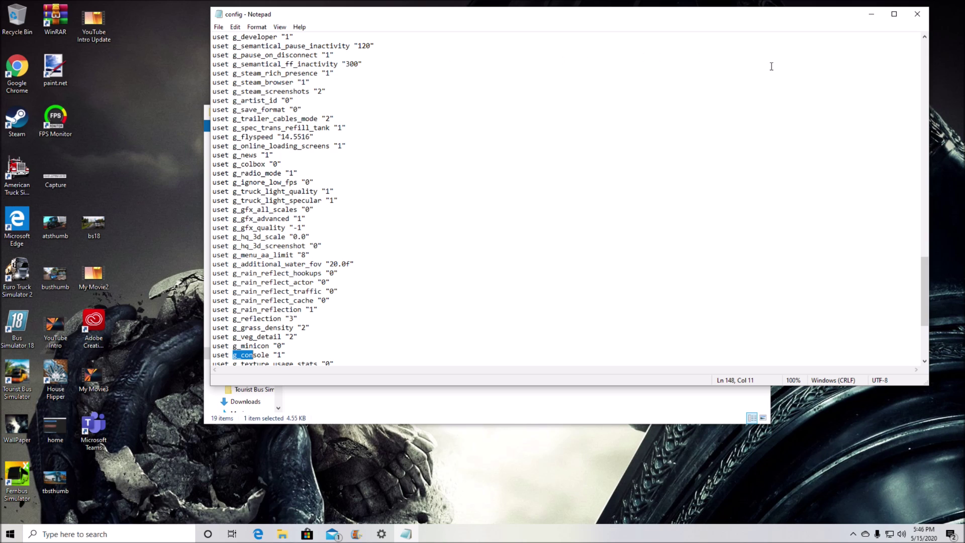
{"action": "left_click", "coordinate": [918, 16]}
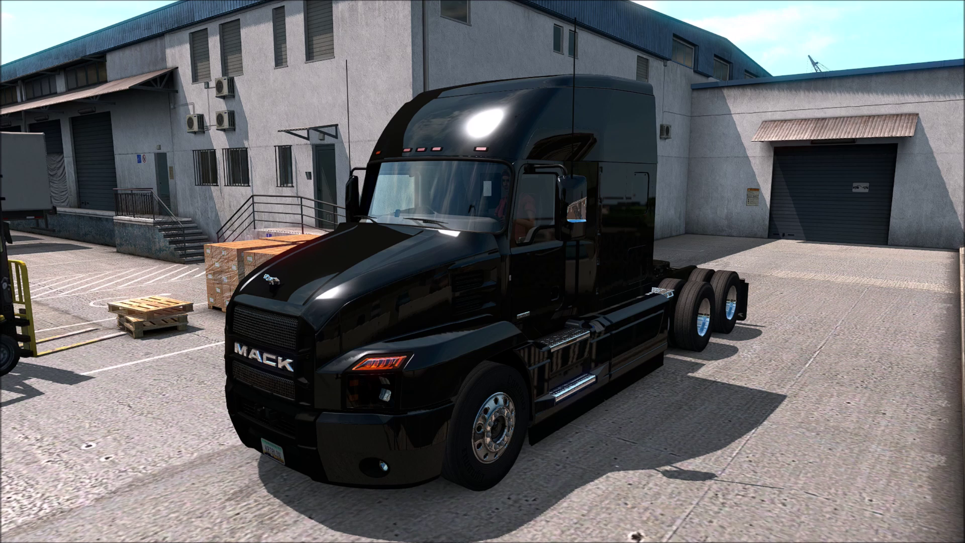
Open the developer console over the parked Mack truck with the tilde key.
{"action": "key", "text": "grave"}
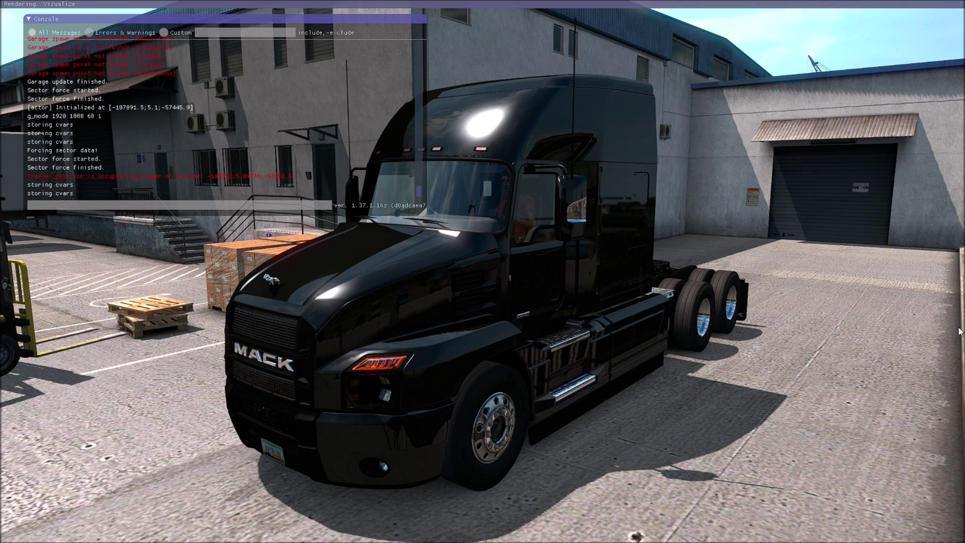